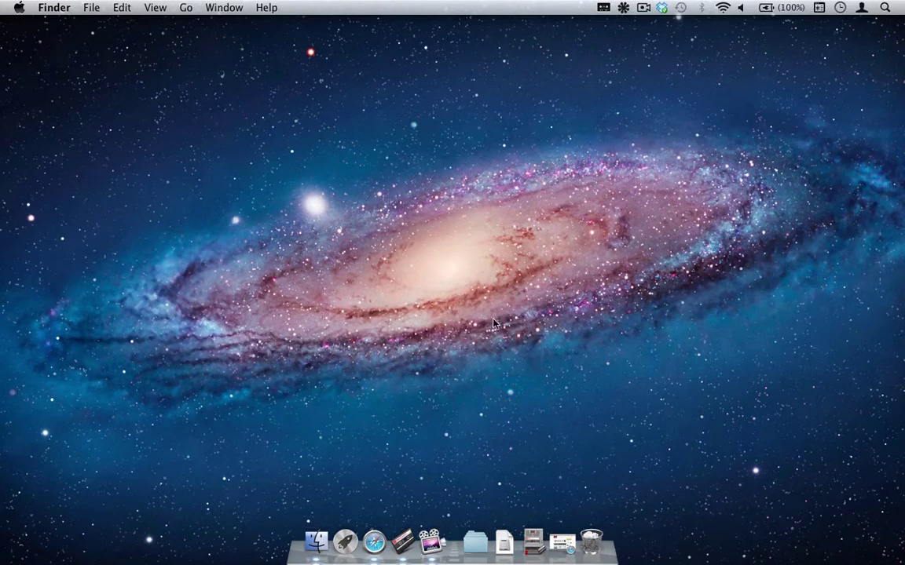
Download Soundflower-1.5.2.dmg from the Soundflower downloads page on the Cycling 74 site
left_click(562, 542)
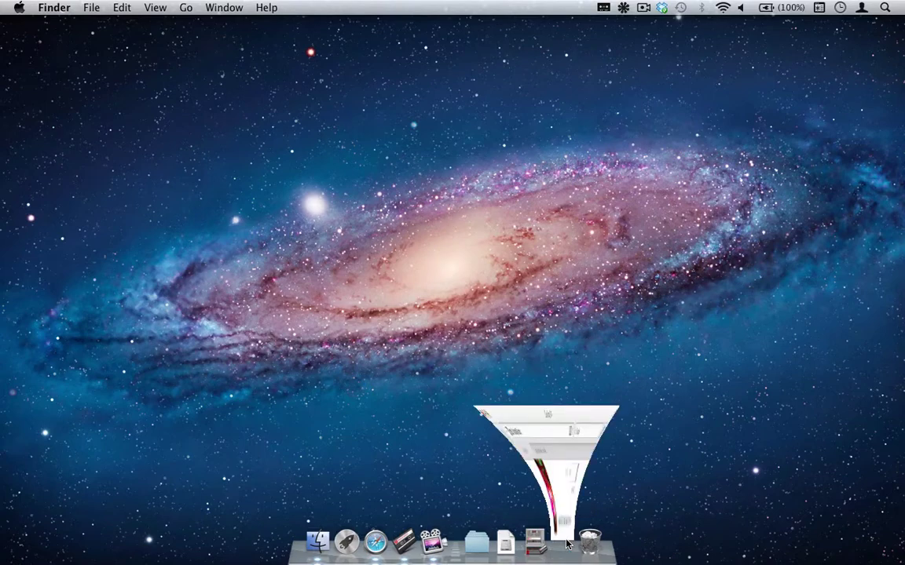
mouse_move(508, 129)
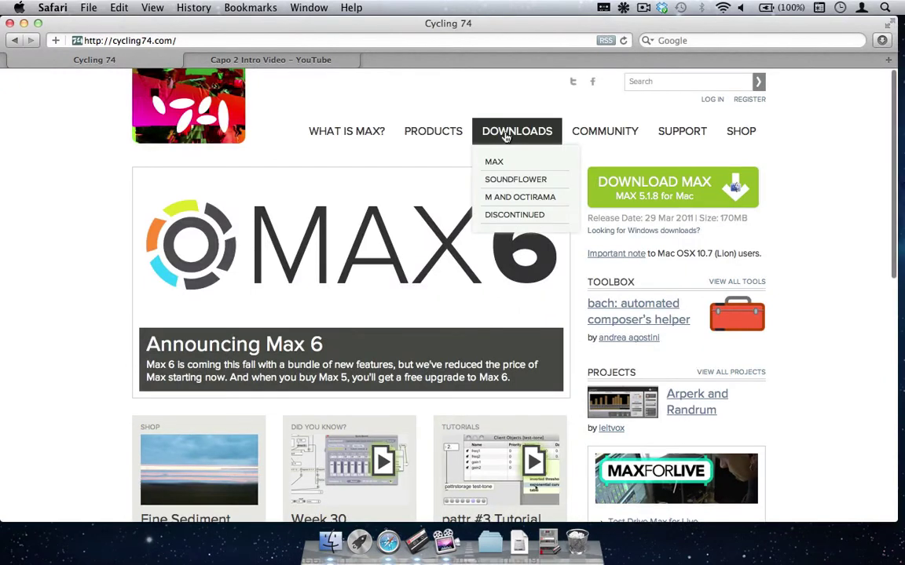
left_click(502, 178)
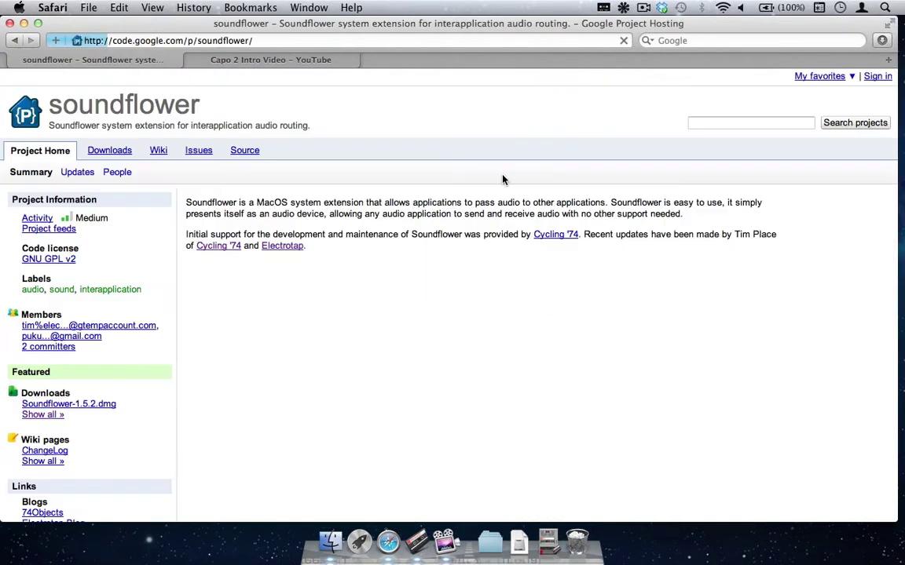
left_click(118, 152)
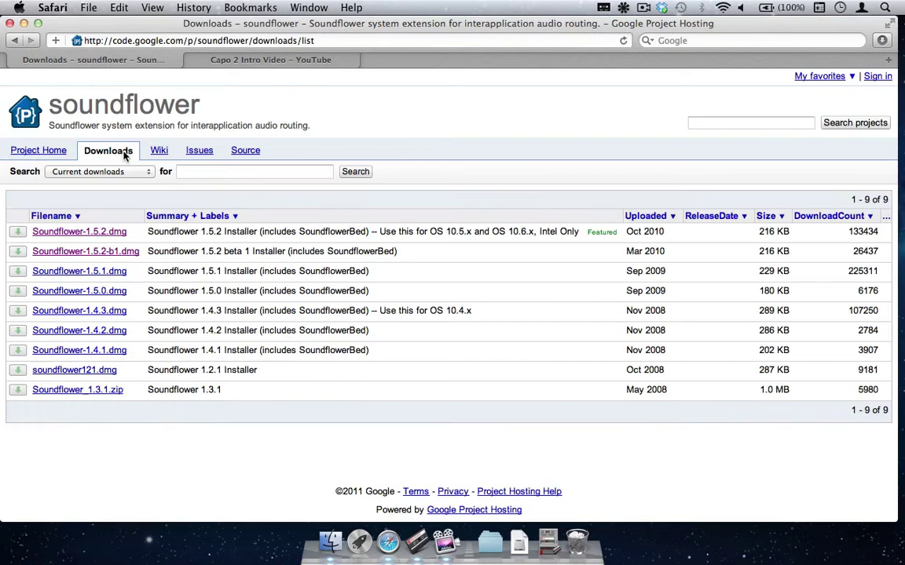
left_click(112, 233)
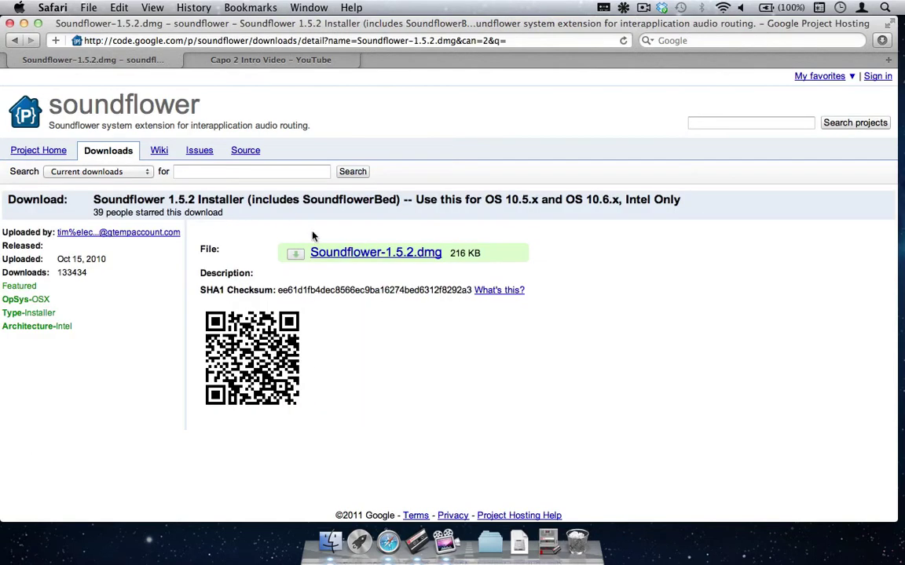
left_click(339, 256)
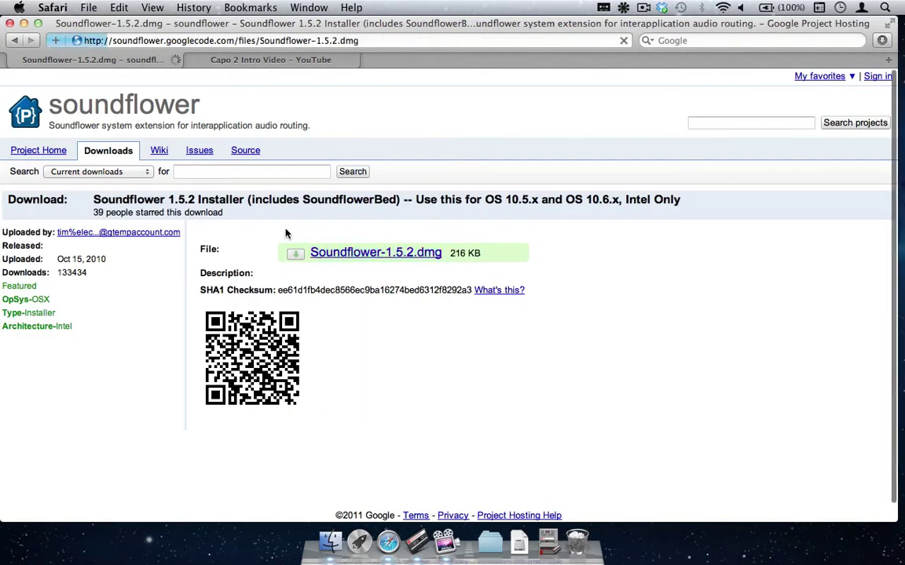
Minimize Safari and mount Soundflower-1.5.2.dmg from the Downloads stack
left_click(23, 23)
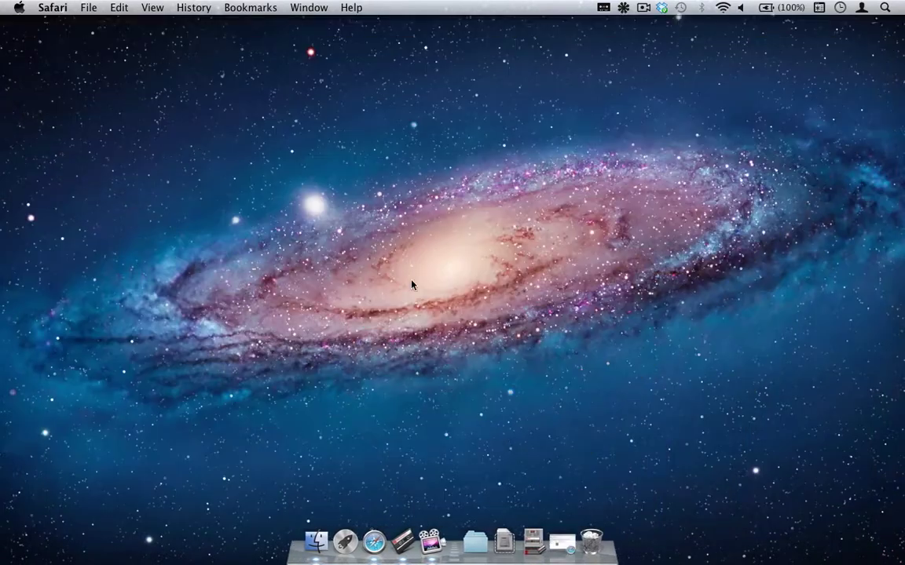
left_click(502, 532)
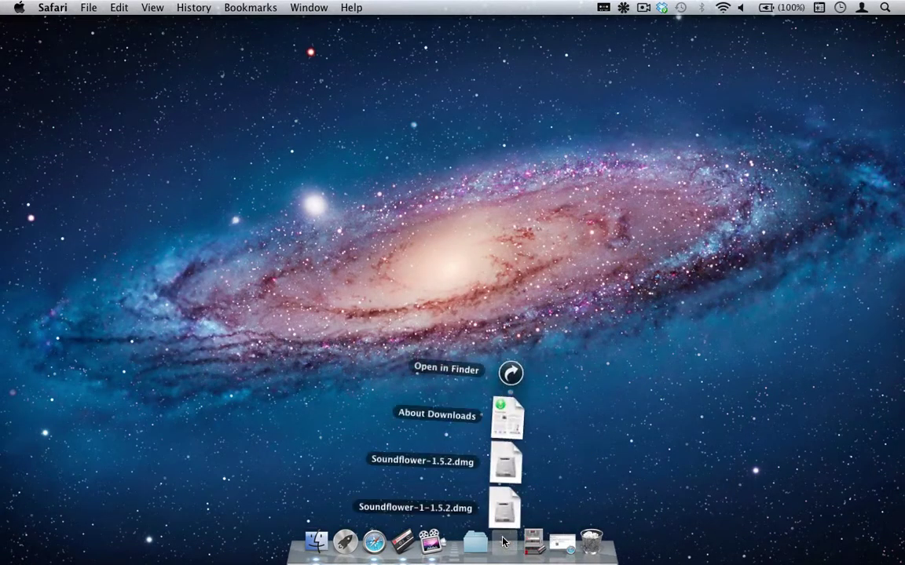
left_click(506, 517)
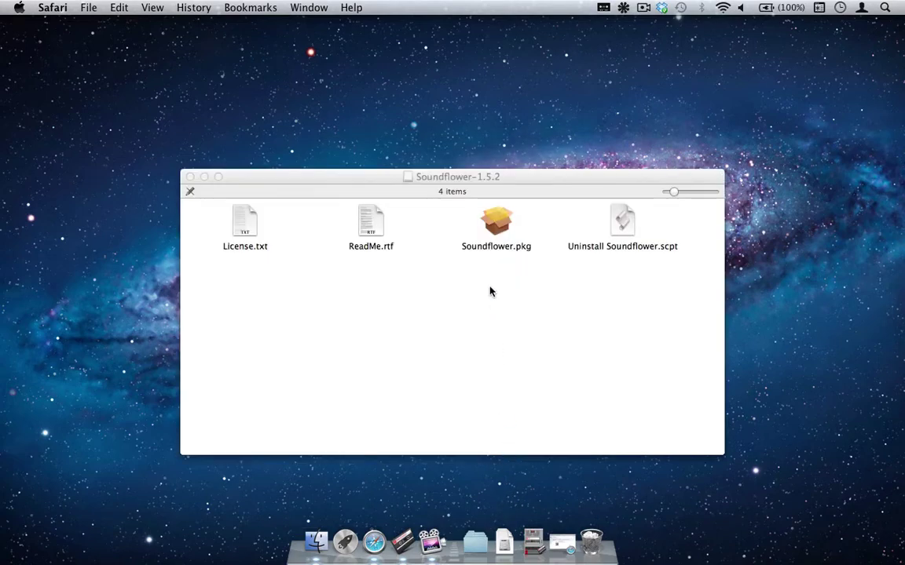
Launch Soundflower.pkg and continue through the installer's introduction, read-me and licence pages
left_click(487, 228)
double_click(487, 227)
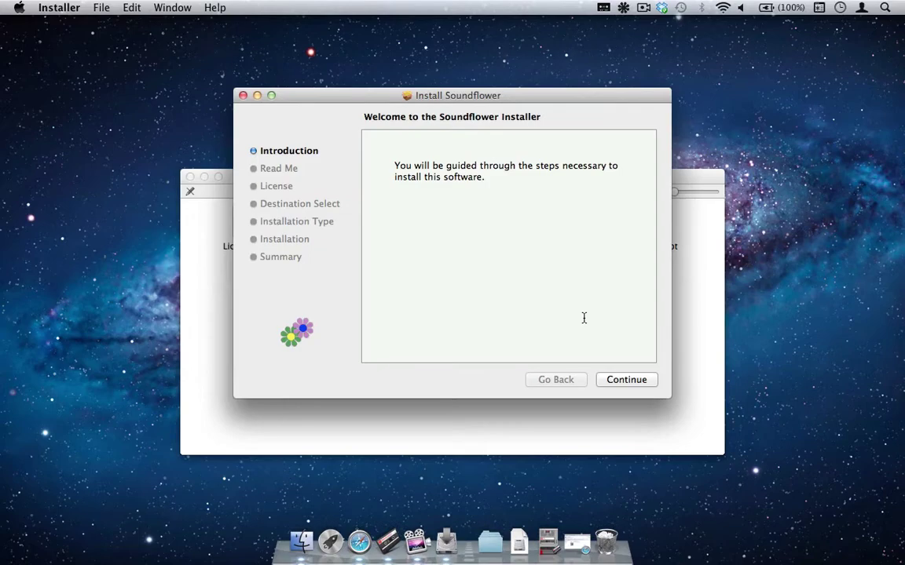
left_click(611, 381)
left_click(611, 381)
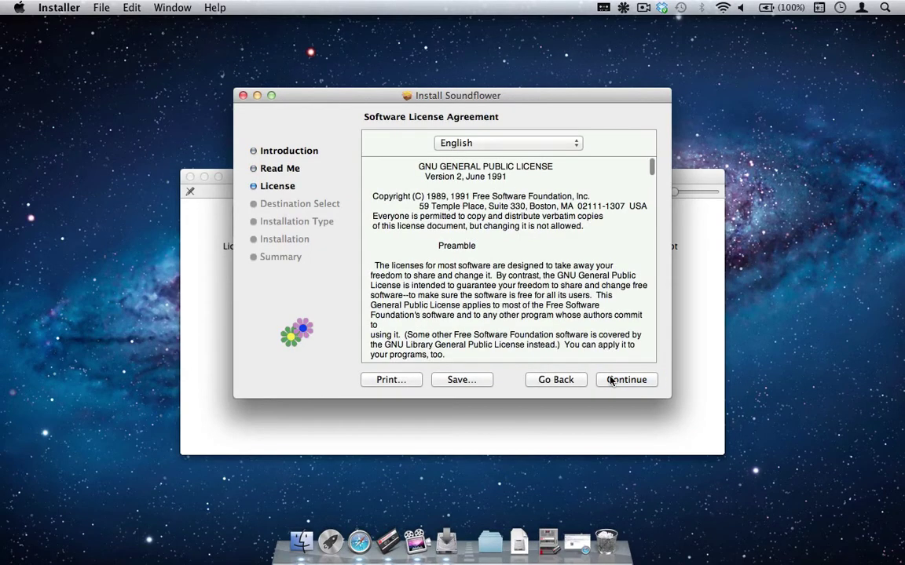
left_click(611, 381)
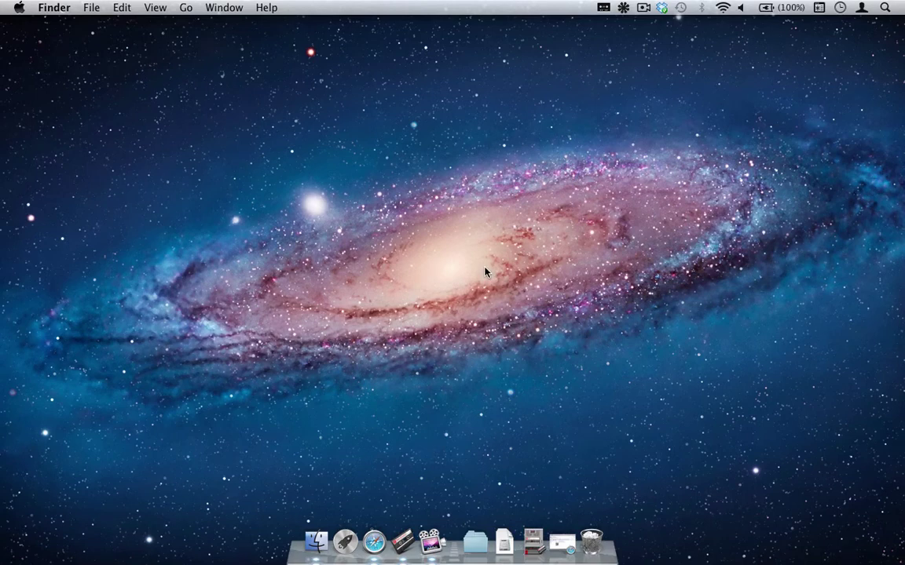
Open Audio Setup from the Soundflowerbed menu and review Built-in Input and Built-in Output usage options
left_click(623, 8)
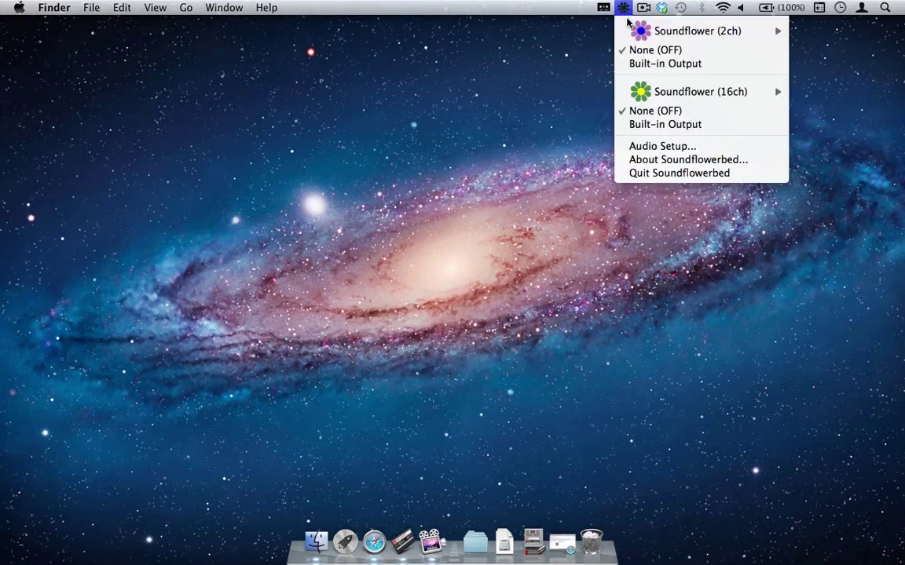
left_click(636, 147)
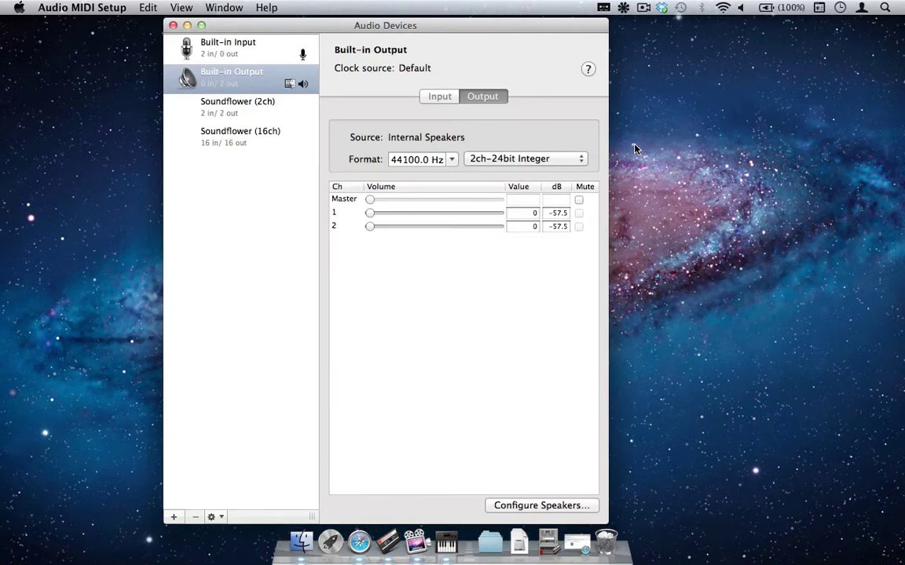
left_click(301, 54)
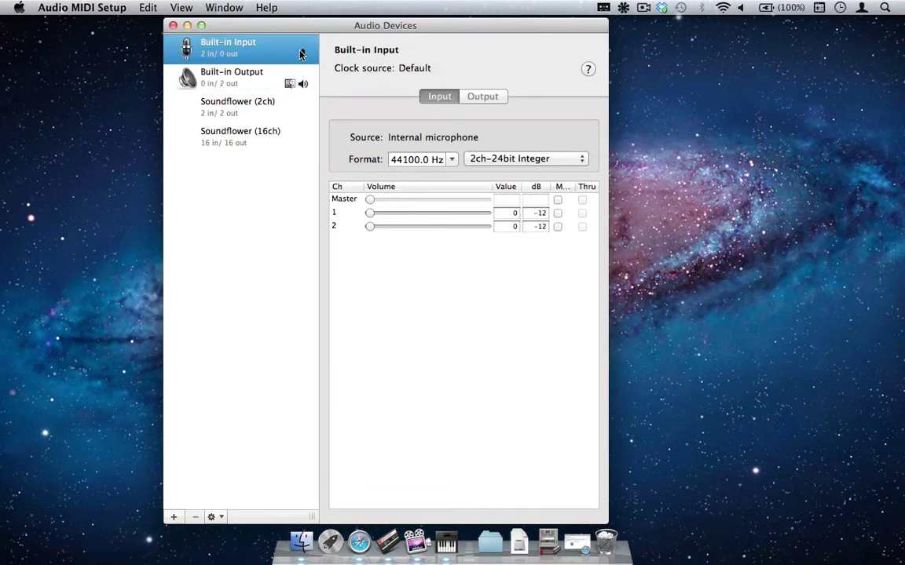
right_click(301, 53)
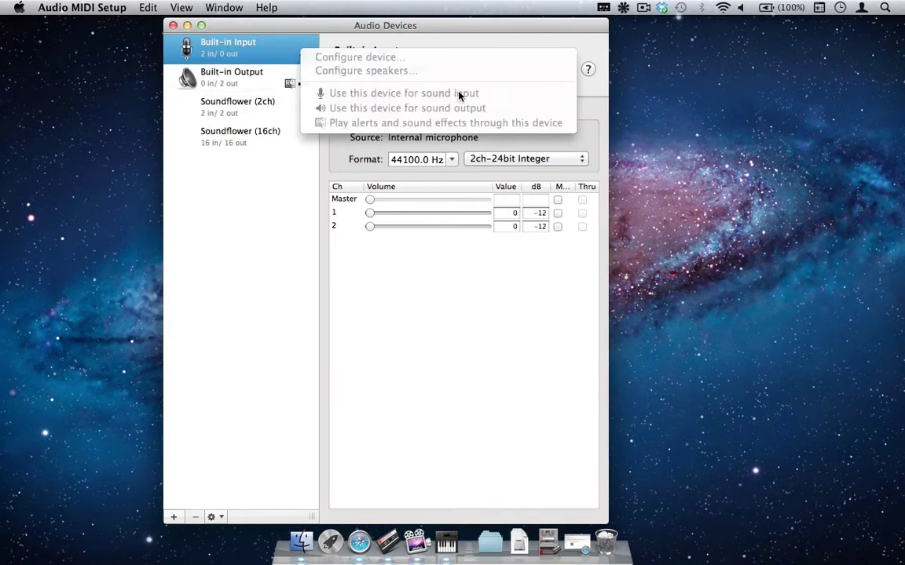
left_click(269, 85)
left_click(270, 85)
right_click(269, 85)
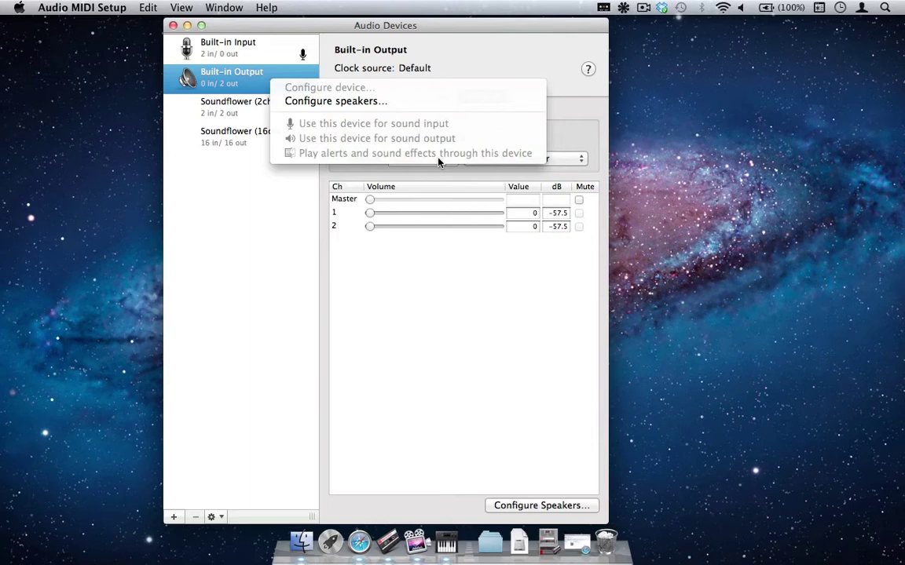
Review the Soundflower (2ch) and Soundflower (16ch) device settings
left_click(230, 85)
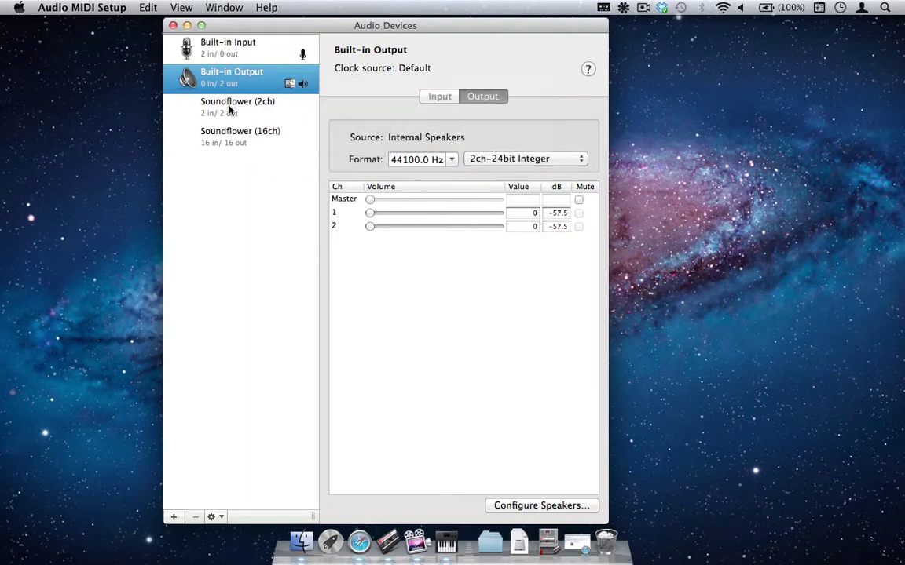
left_click(230, 110)
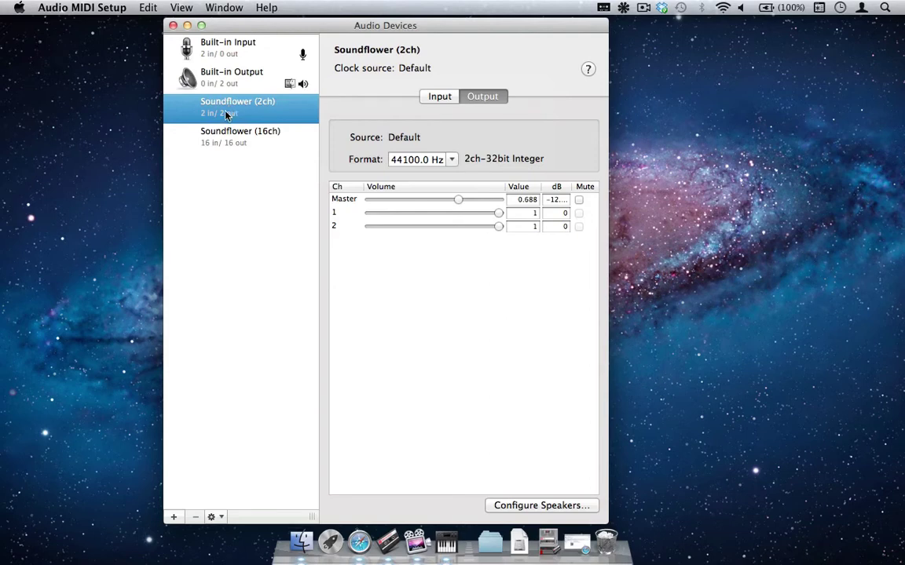
left_click(220, 144)
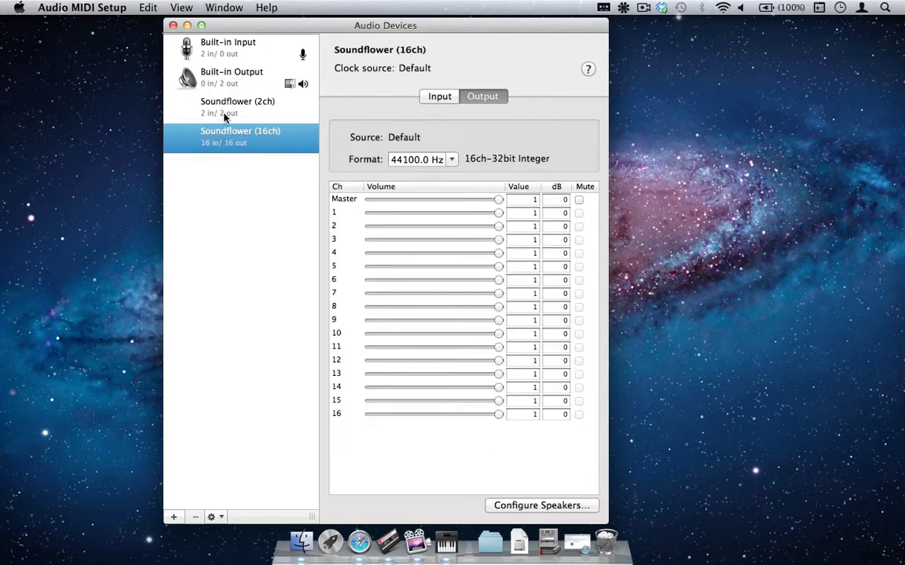
left_click(224, 117)
Set Soundflower (2ch) as the device for both sound input and sound output
right_click(225, 117)
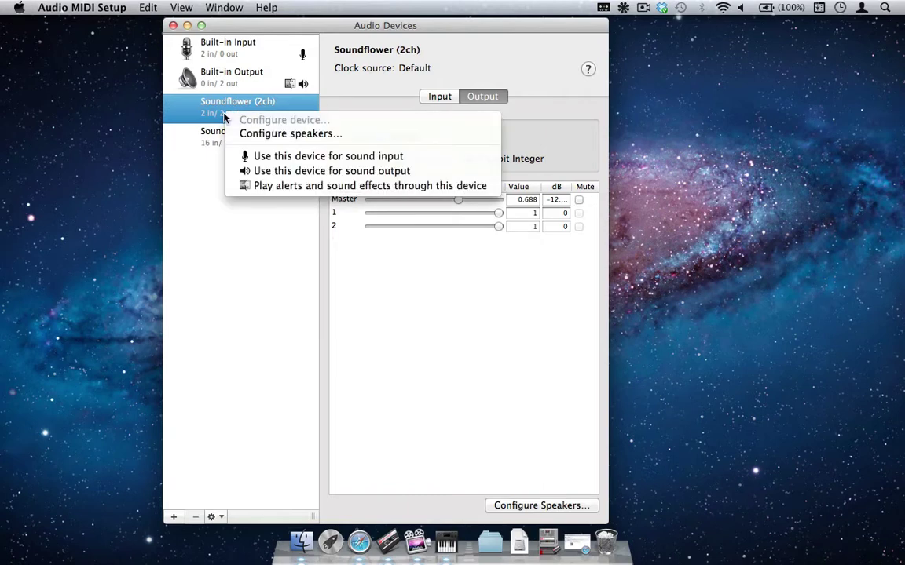
left_click(259, 161)
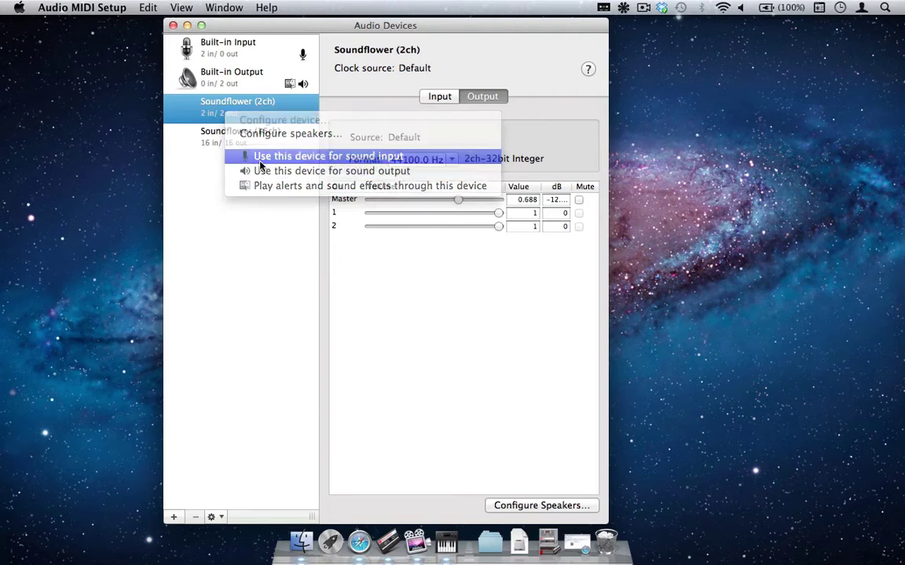
right_click(273, 122)
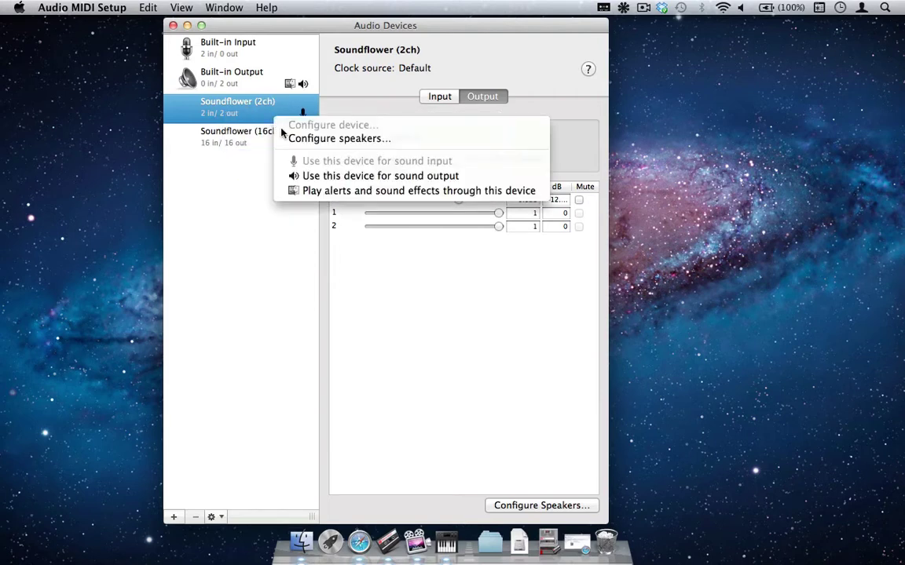
left_click(298, 174)
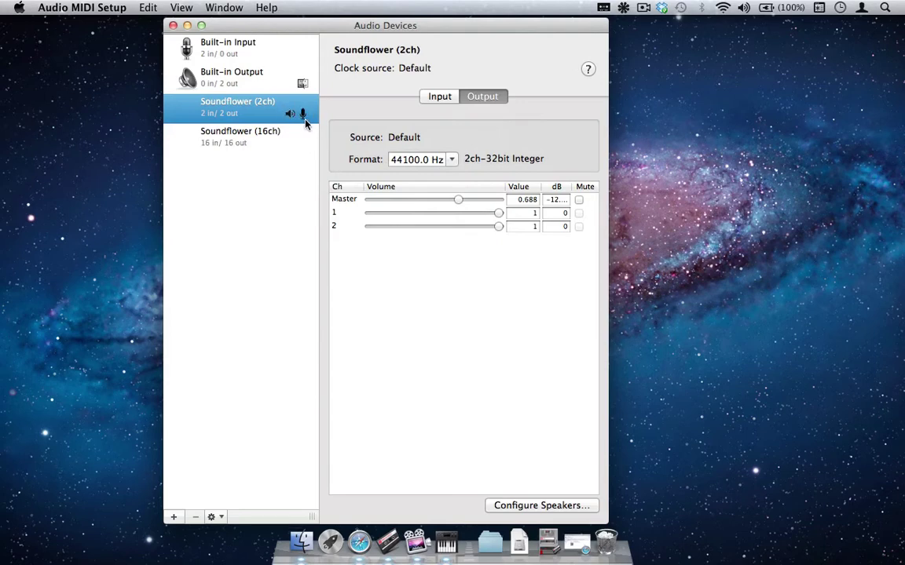
mouse_move(306, 123)
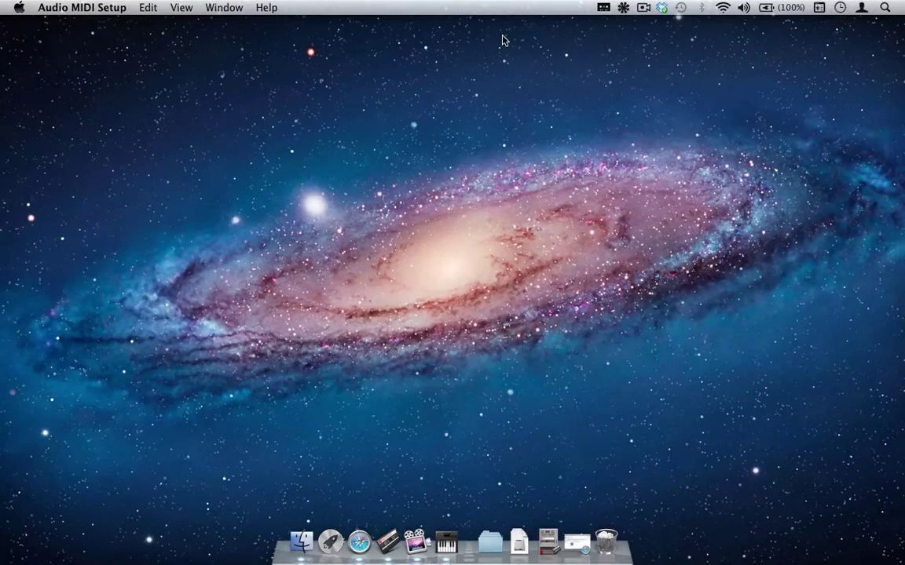
Open the Soundflowerbed menu-bar menu to show the Soundflower (2ch) routing choices
left_click(623, 8)
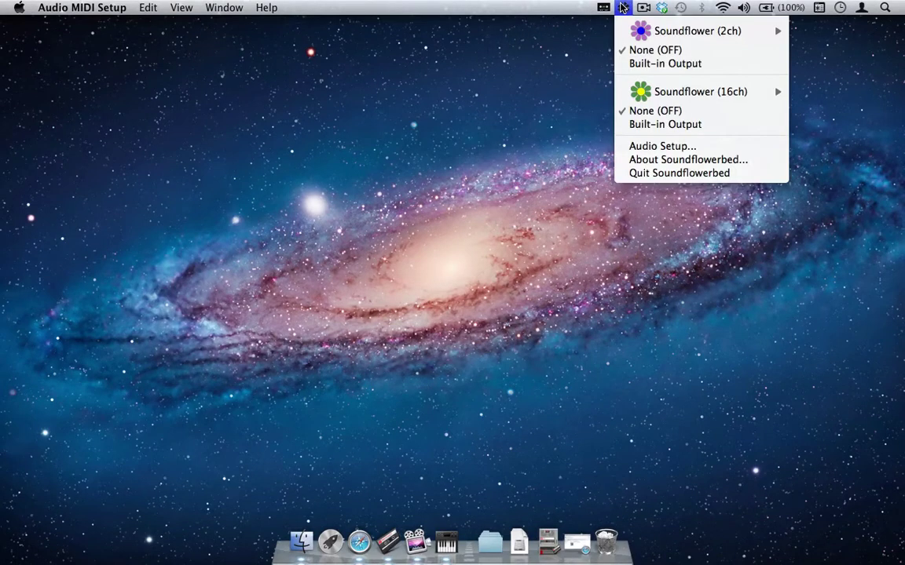
Route Soundflower (2ch) to Built-in Output, then play the Capo 2 Intro Video to 0:08
left_click(633, 65)
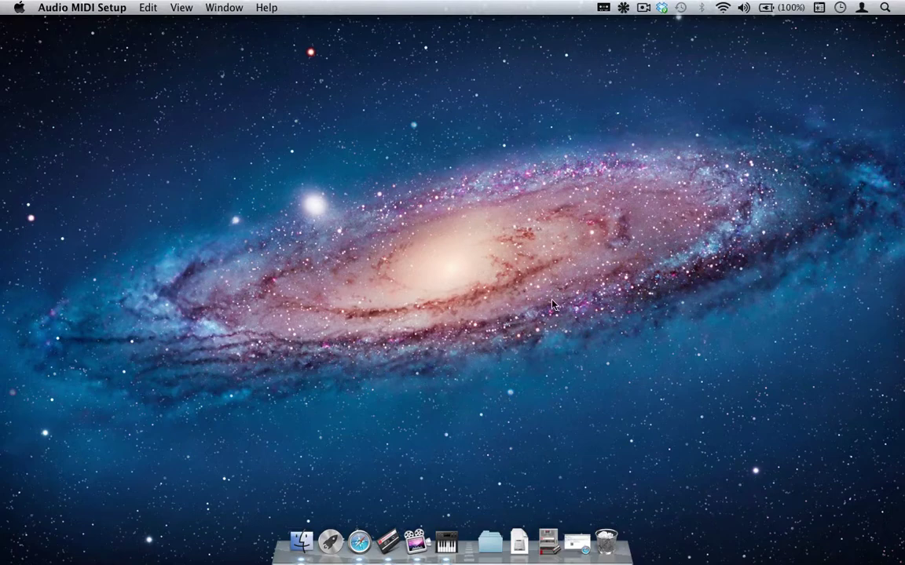
left_click(577, 542)
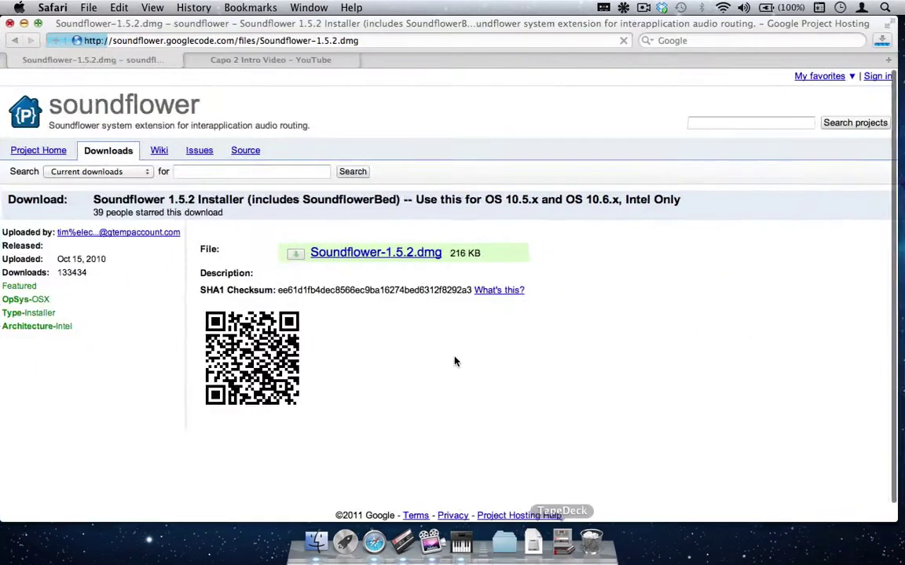
left_click(281, 55)
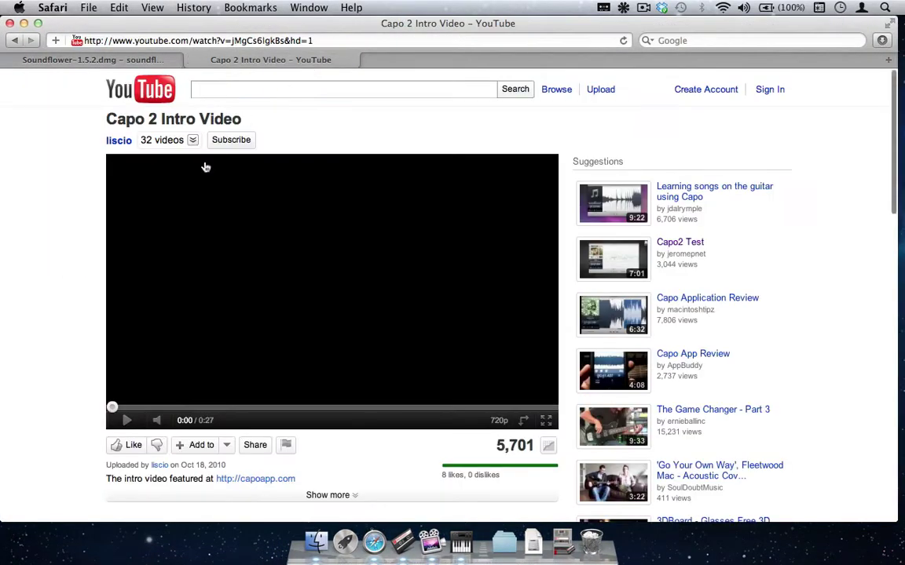
left_click(127, 420)
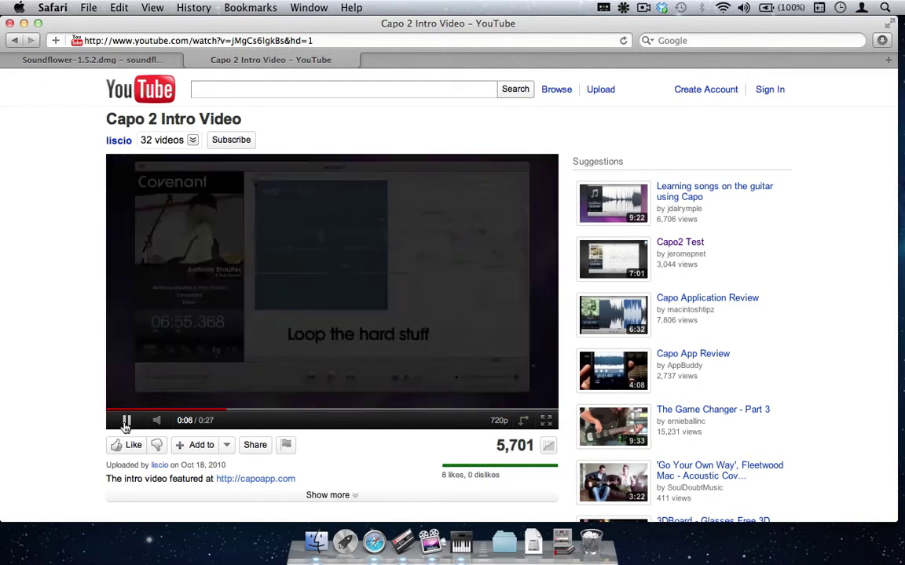
left_click(126, 423)
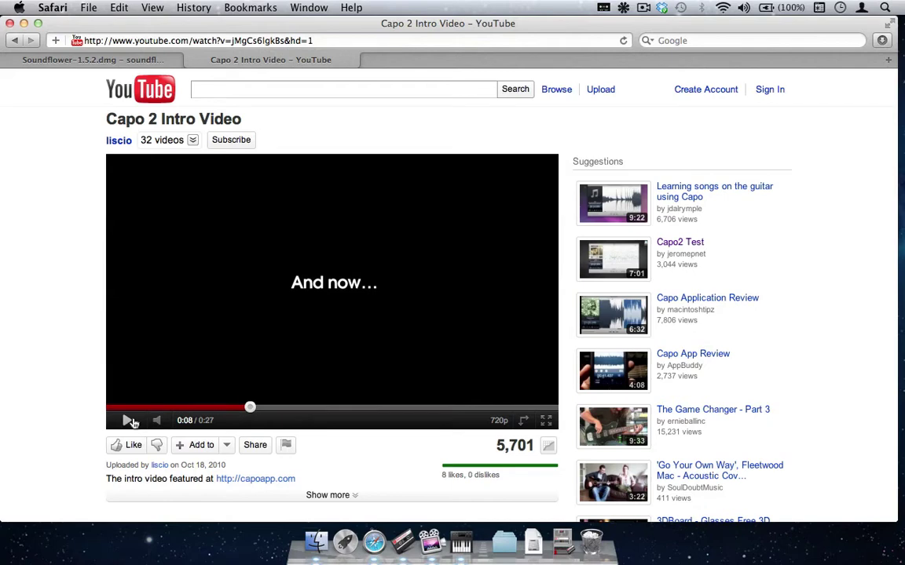
Set Soundflower (2ch) routing to None (OFF), play the video to 0:12, and minimize Safari
left_click(623, 7)
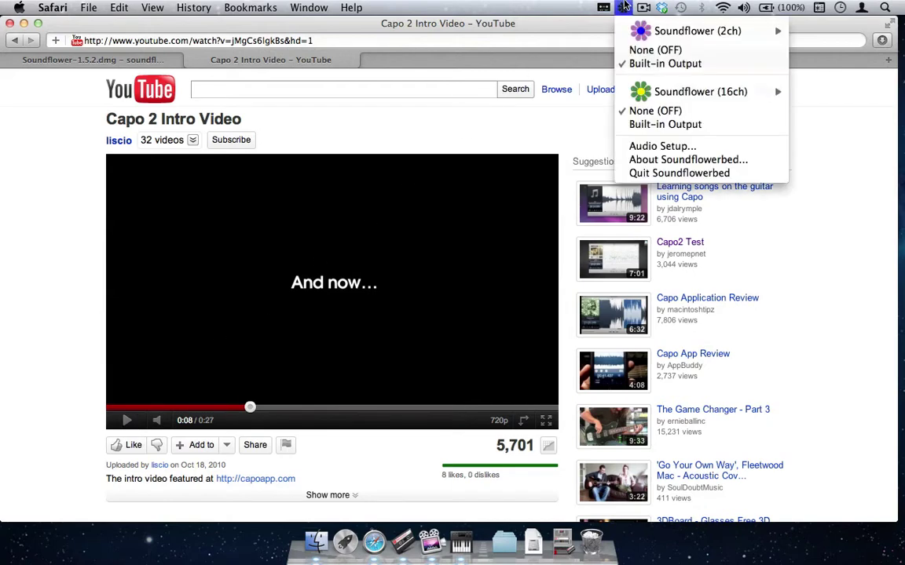
left_click(632, 49)
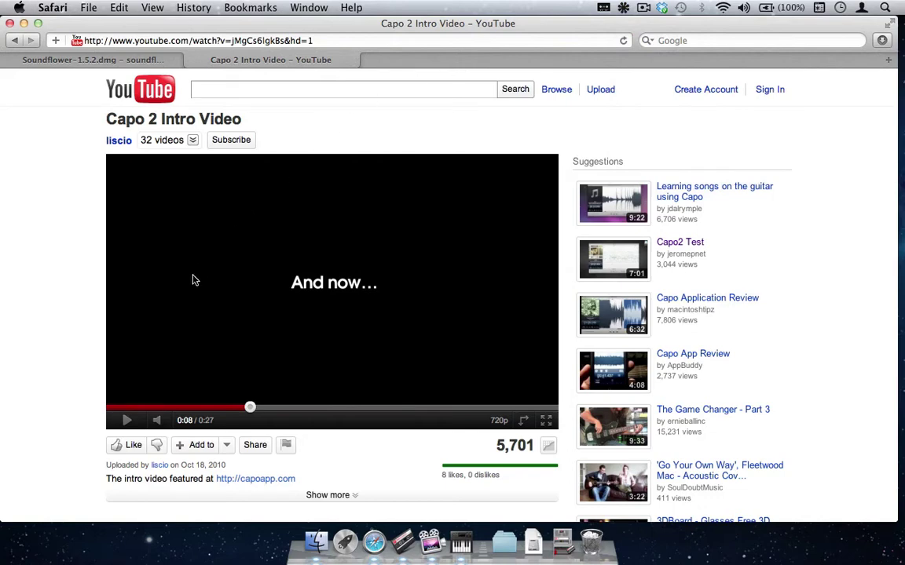
left_click(127, 421)
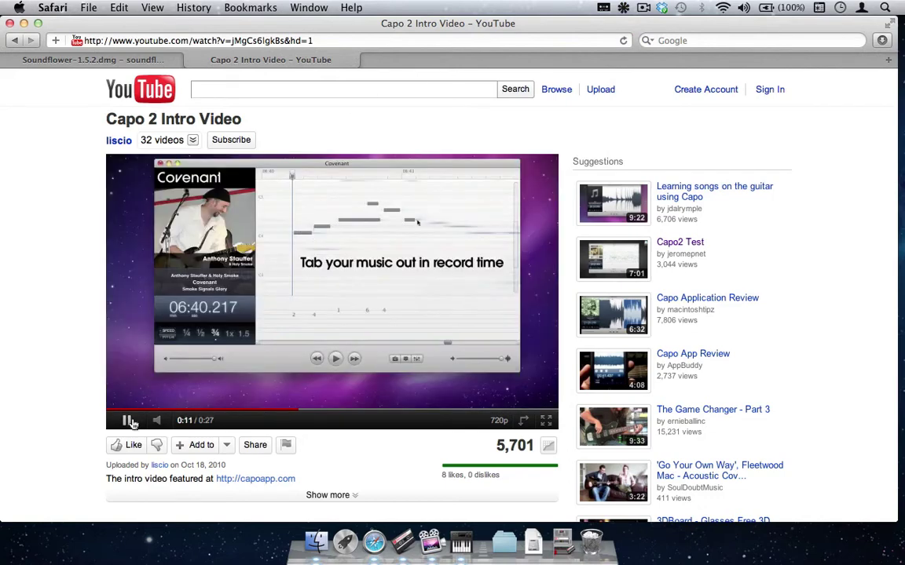
left_click(130, 421)
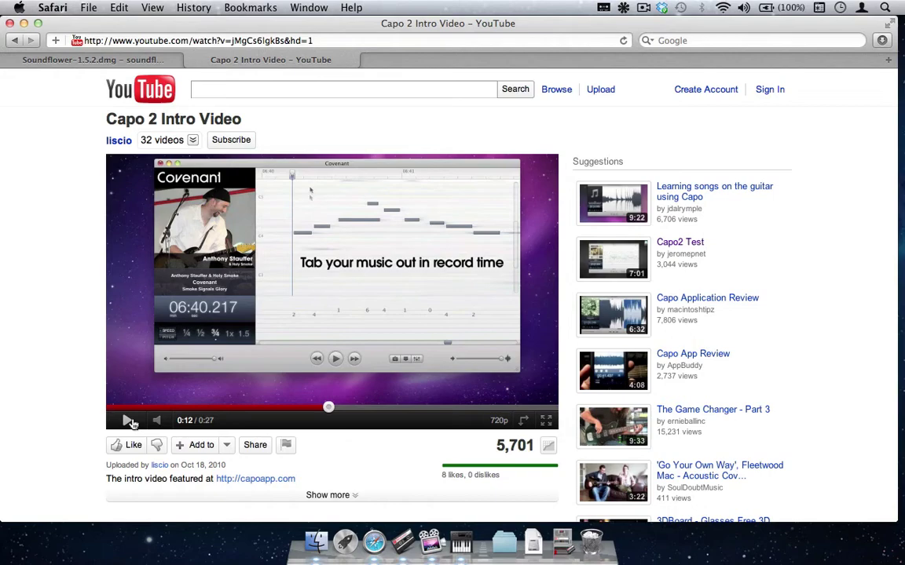
left_click(25, 23)
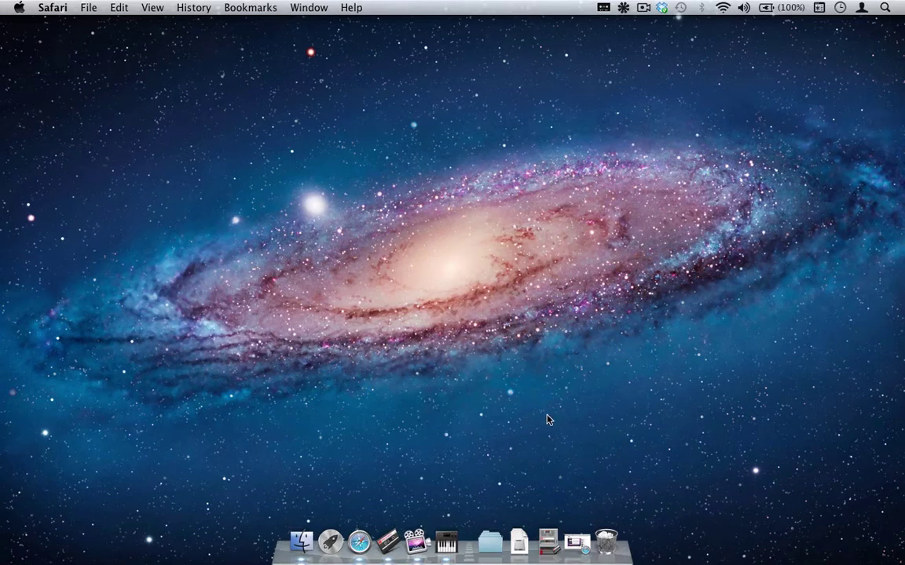
Launch TapeDeck and set Record Using and Play Using to Soundflower (2ch) in Sound preferences
left_click(546, 544)
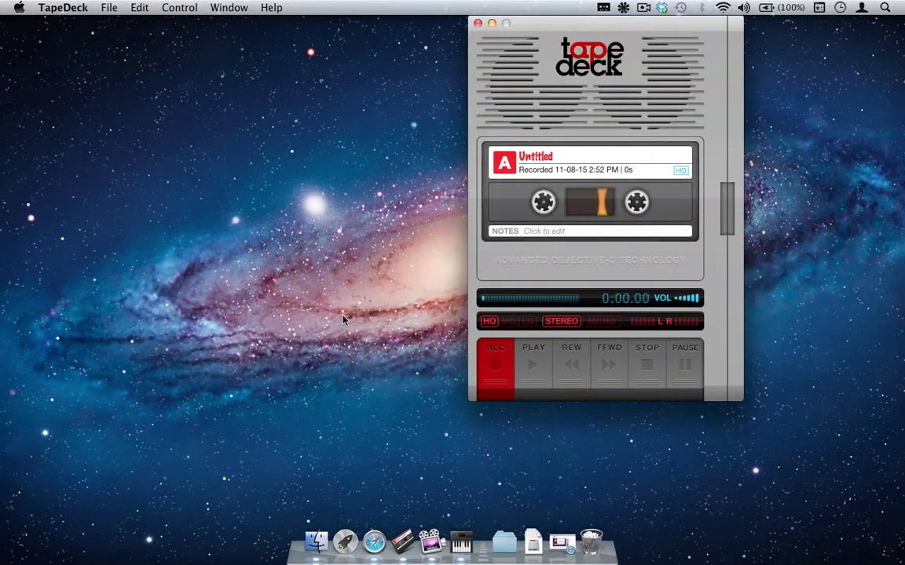
left_click(73, 10)
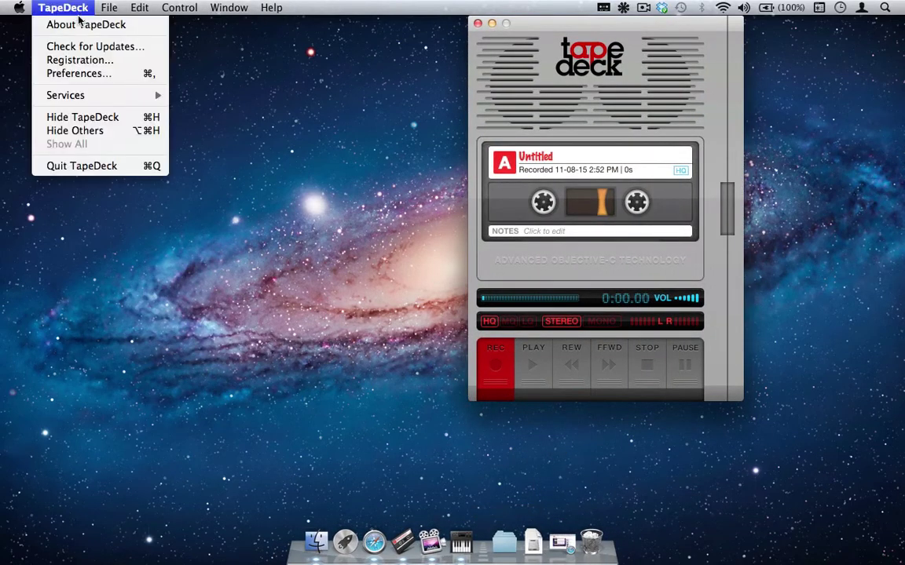
left_click(86, 75)
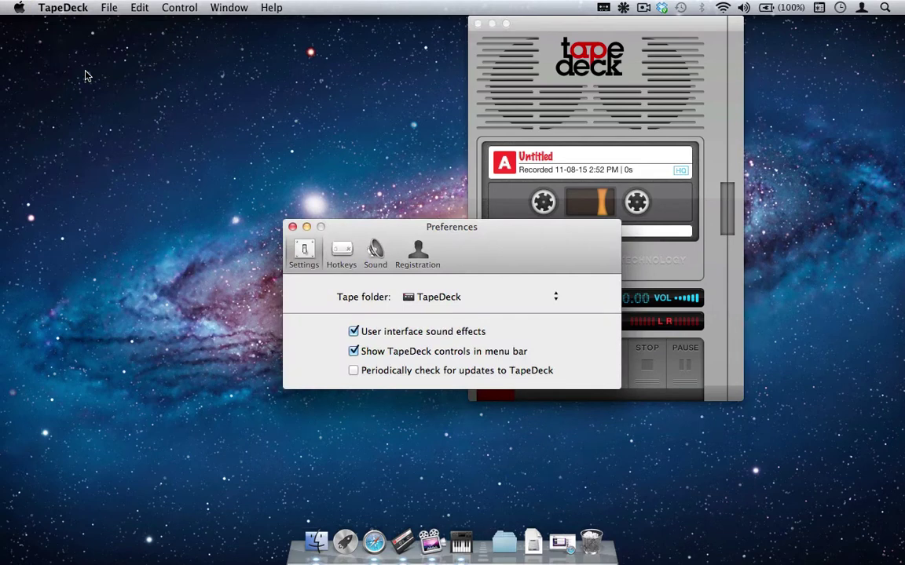
left_click(376, 253)
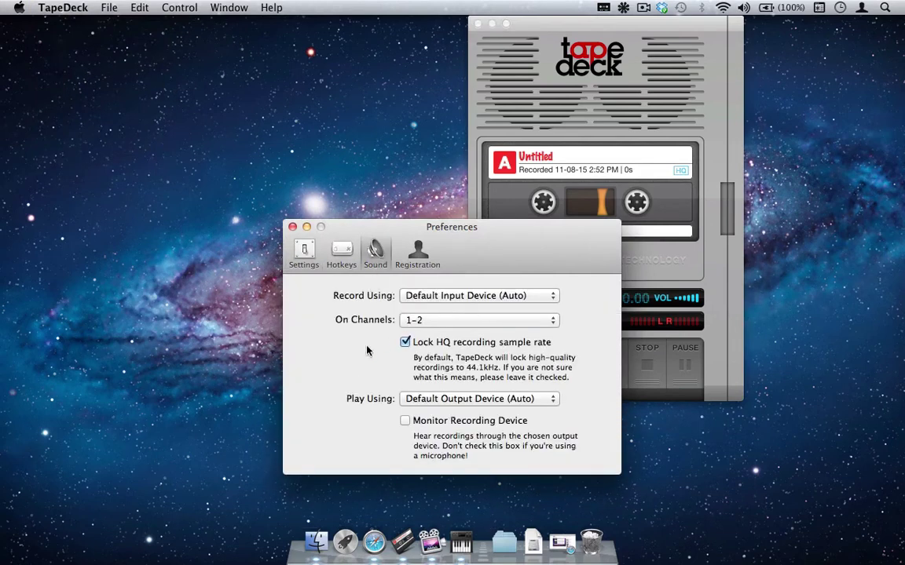
left_click(453, 297)
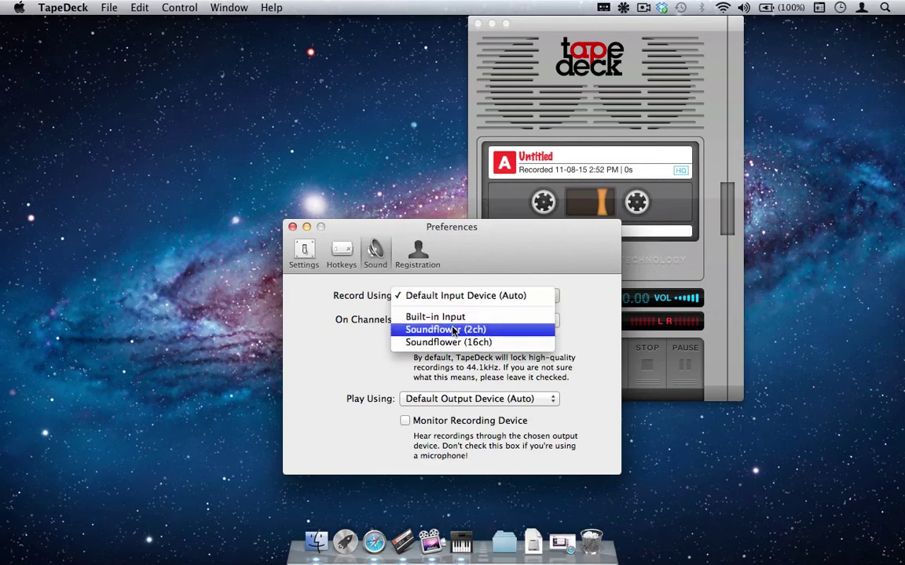
left_click(445, 329)
left_click(443, 399)
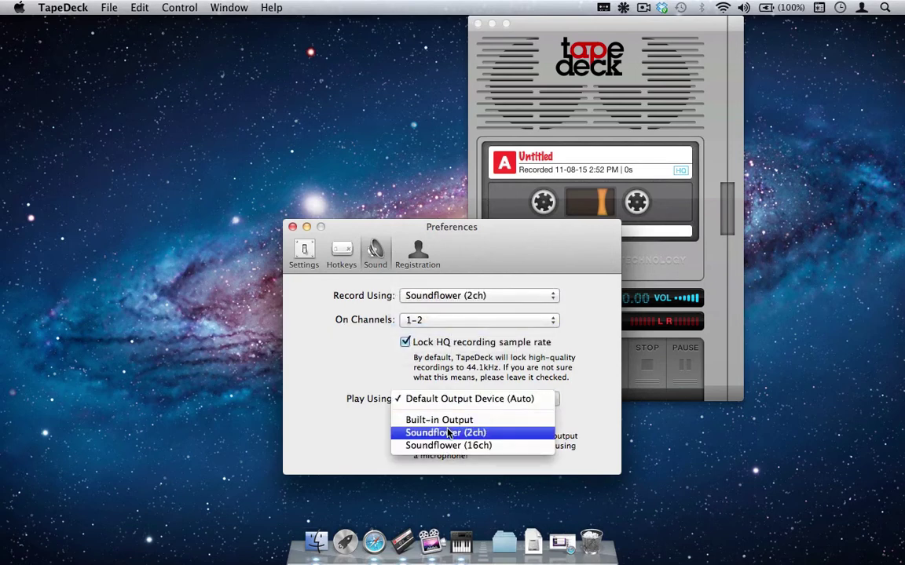
left_click(449, 433)
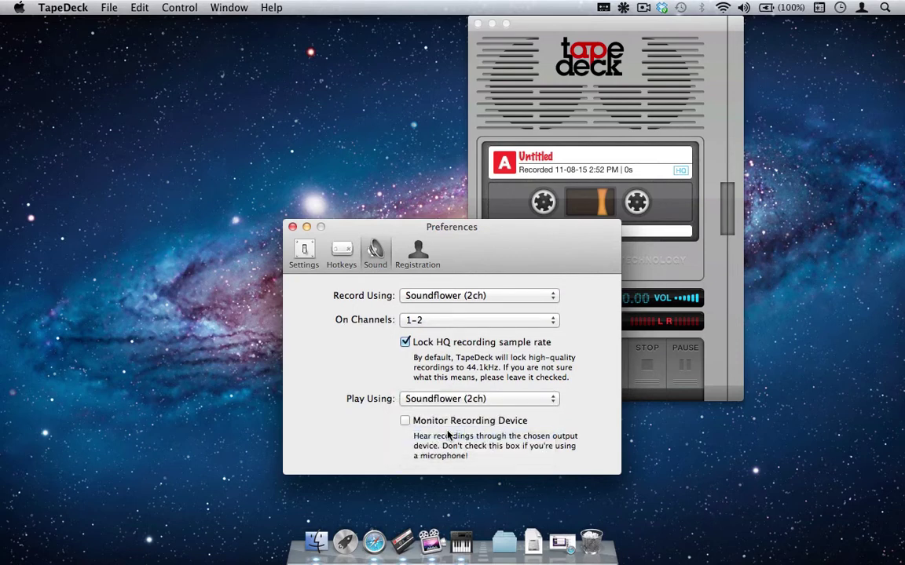
Close Preferences, start a new TapeDeck recording, and play the Capo 2 Intro Video
left_click(293, 228)
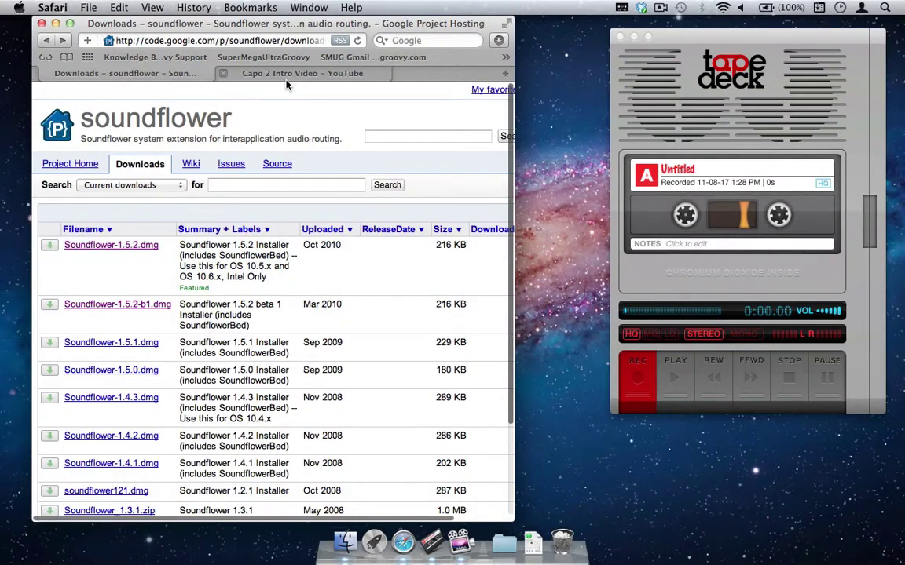
left_click(285, 74)
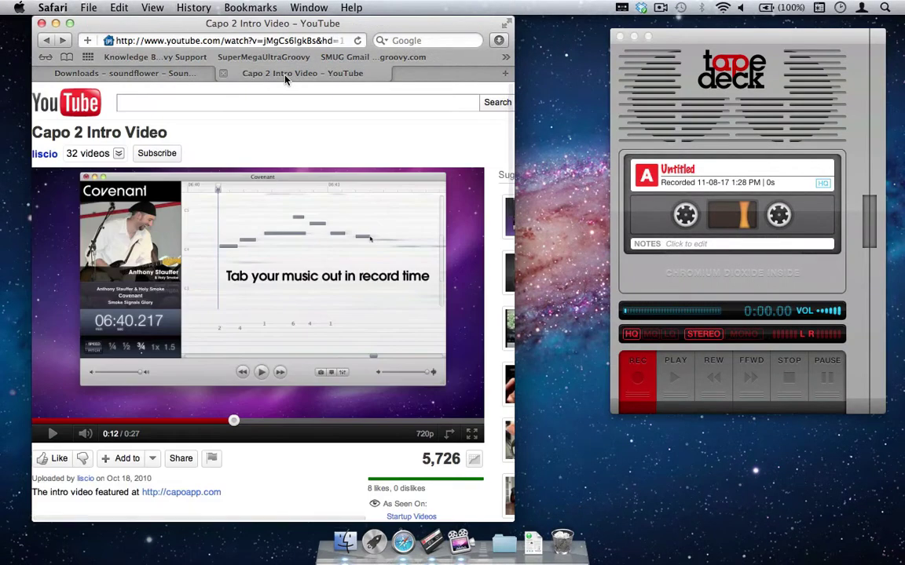
left_click(641, 383)
left_click(640, 385)
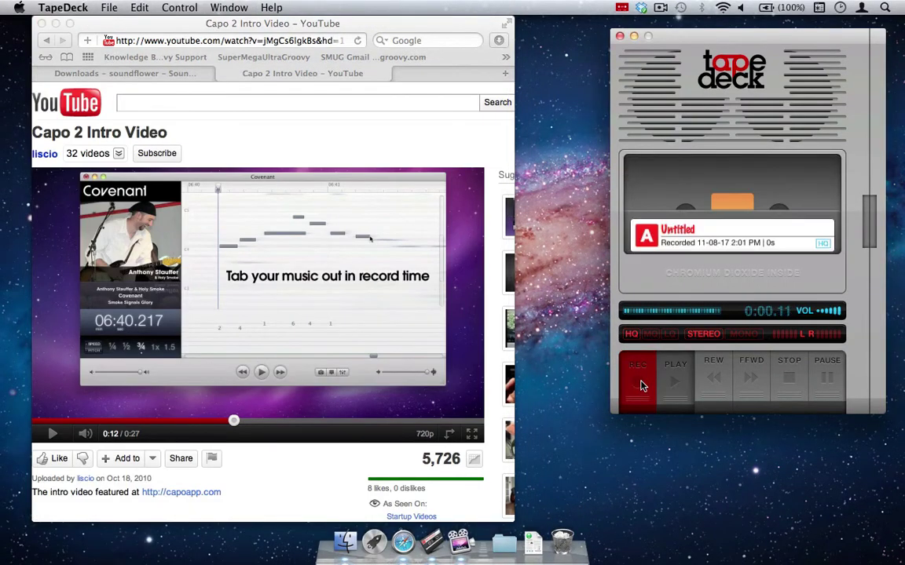
left_click(277, 375)
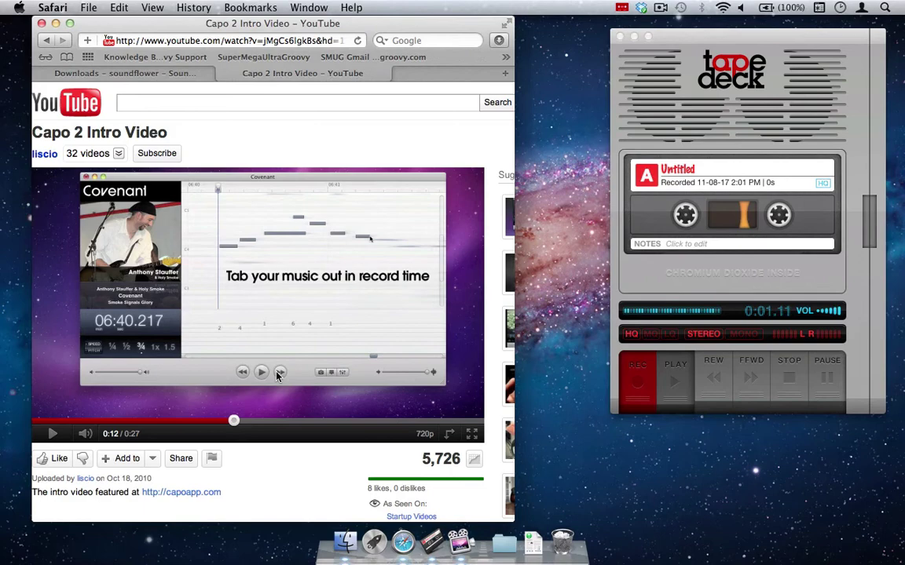
left_click(53, 434)
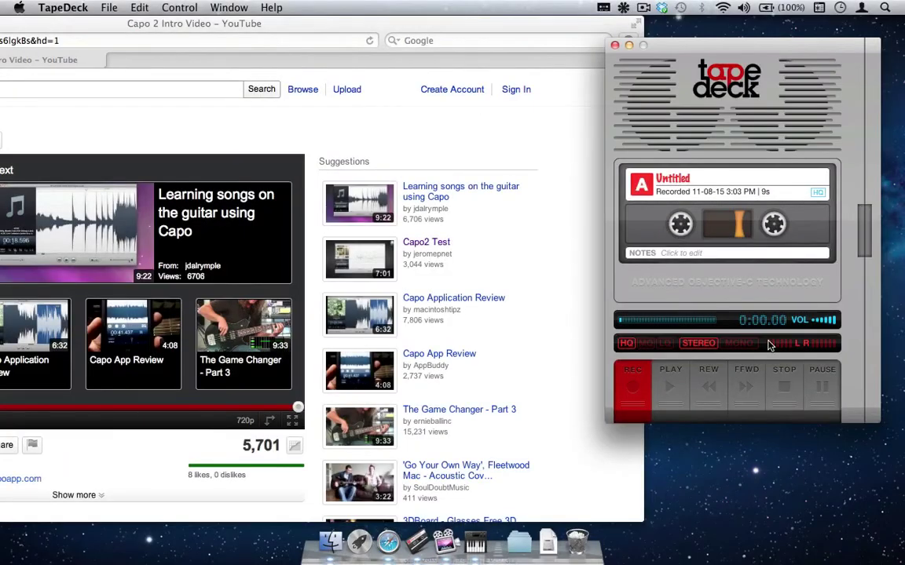
Route Soundflower (2ch) to Built-in Output and play back the recorded tape
left_click(624, 7)
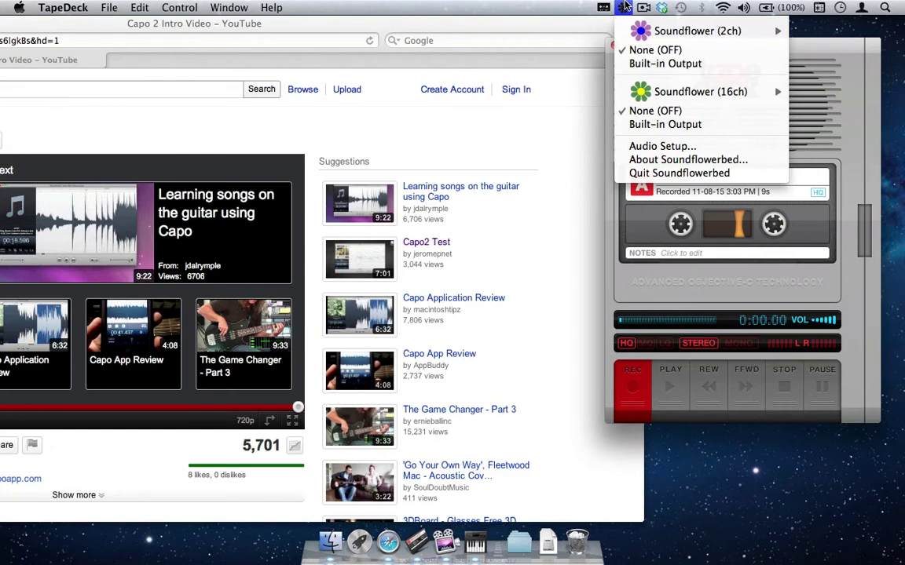
left_click(665, 63)
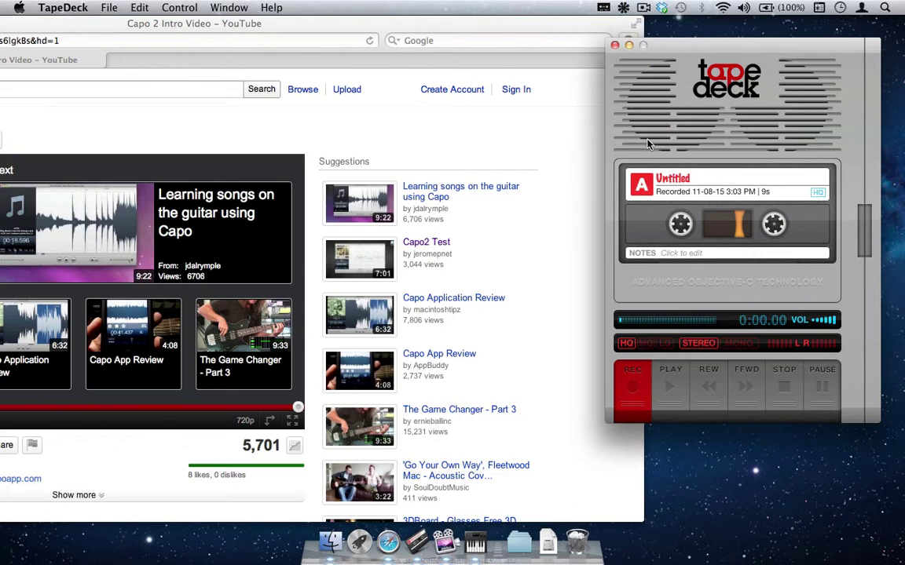
left_click(672, 389)
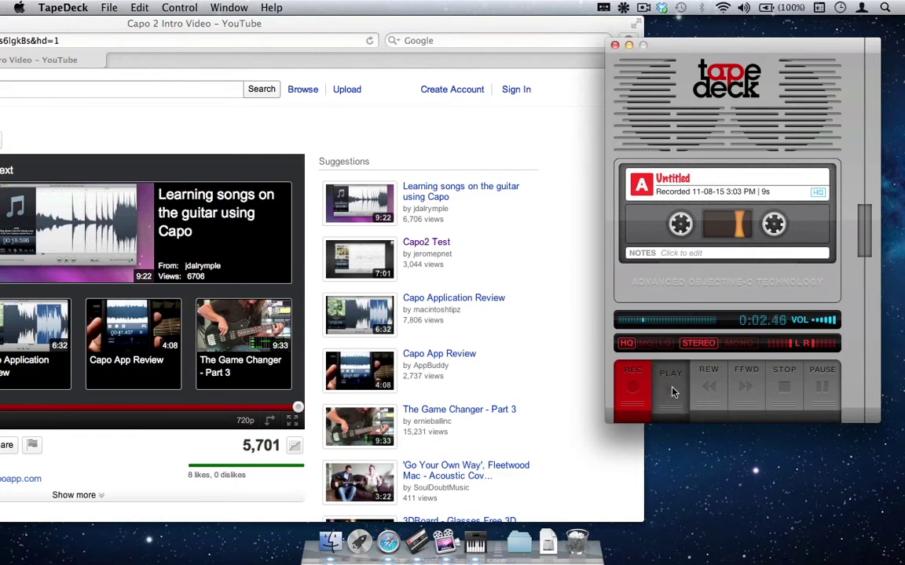
left_click(786, 388)
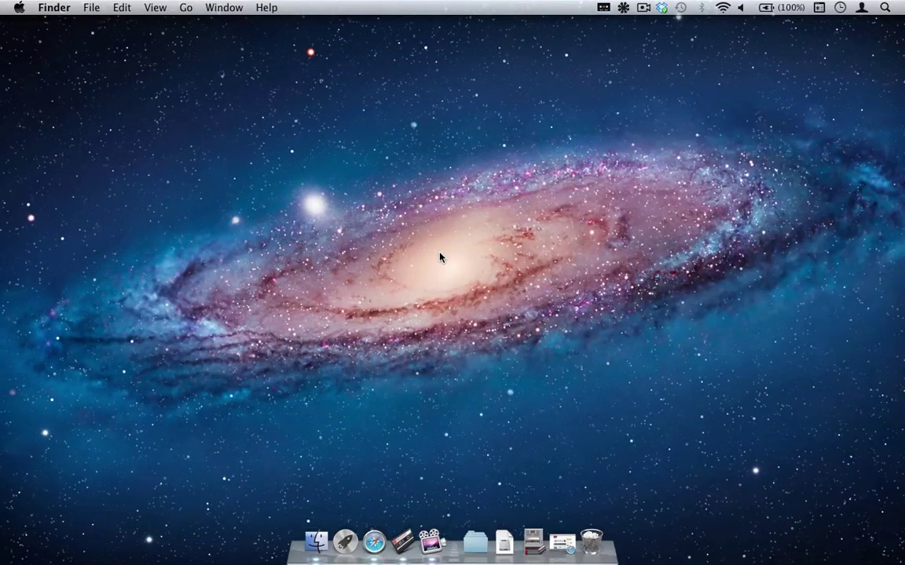